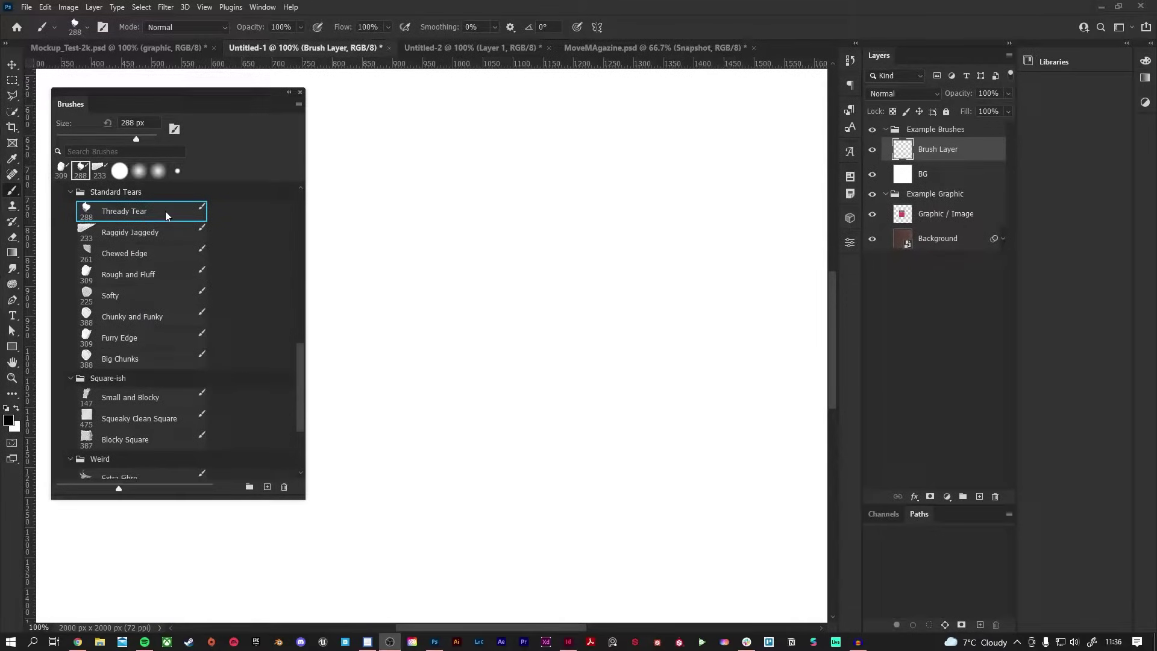
Paint a Thready Tear test stroke, then clear the test layer
{"action": "mouse_move", "coordinate": [426, 193]}
{"action": "left_mouse_down"}
{"action": "mouse_move", "coordinate": [476, 235]}
{"action": "mouse_move", "coordinate": [452, 352]}
{"action": "mouse_move", "coordinate": [500, 458]}
{"action": "mouse_move", "coordinate": [470, 530]}
{"action": "mouse_move", "coordinate": [566, 397]}
{"action": "mouse_move", "coordinate": [644, 356]}
{"action": "mouse_move", "coordinate": [710, 207]}
{"action": "mouse_move", "coordinate": [589, 237]}
{"action": "mouse_move", "coordinate": [749, 259]}
{"action": "mouse_move", "coordinate": [686, 265]}
{"action": "left_mouse_up"}
{"action": "key", "text": "ctrl+a"}
{"action": "key", "text": "Delete"}
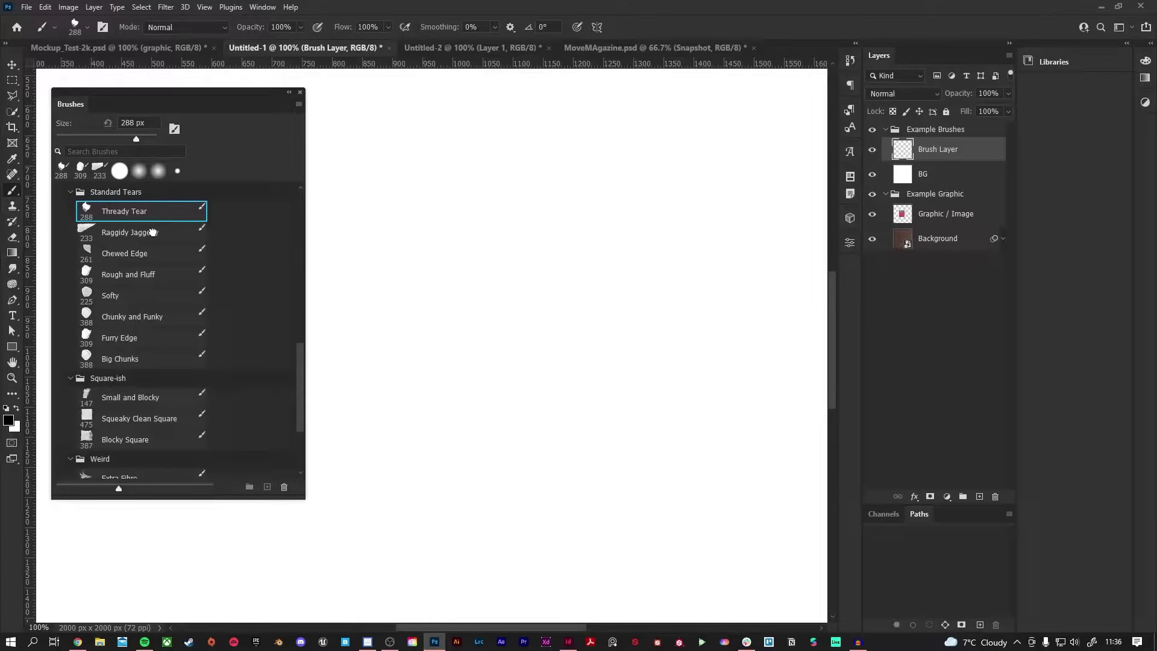
Test Raggidy Jaggedy with a long torn stroke and seven jagged dabs, then clear them
{"action": "left_click", "coordinate": [156, 232]}
{"action": "mouse_move", "coordinate": [460, 198]}
{"action": "left_mouse_down"}
{"action": "mouse_move", "coordinate": [578, 235]}
{"action": "mouse_move", "coordinate": [458, 205]}
{"action": "mouse_move", "coordinate": [421, 316]}
{"action": "mouse_move", "coordinate": [528, 405]}
{"action": "left_mouse_up"}
{"action": "left_click", "coordinate": [432, 466]}
{"action": "left_click", "coordinate": [548, 479]}
{"action": "left_click", "coordinate": [629, 465]}
{"action": "left_click", "coordinate": [695, 441]}
{"action": "left_click", "coordinate": [749, 398]}
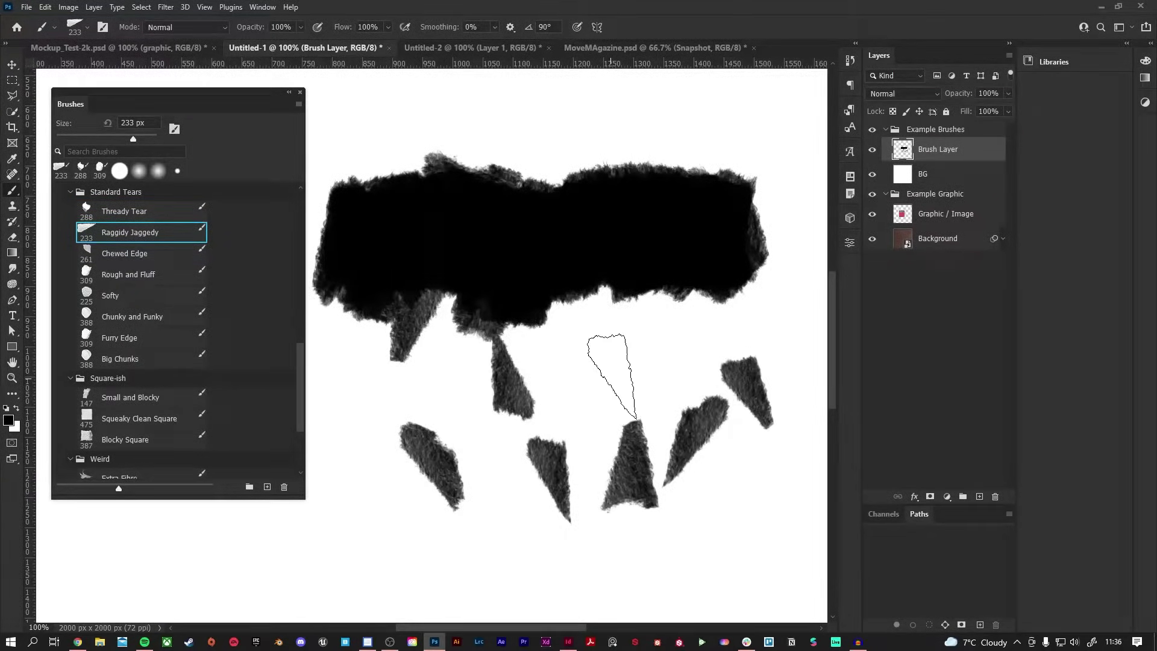
{"action": "left_click", "coordinate": [611, 376]}
{"action": "left_click", "coordinate": [570, 401]}
{"action": "key", "text": "ctrl+a"}
{"action": "key", "text": "Delete"}
Try a Rough and Fluff blob and a looping Softy stroke, clearing the layer each time
{"action": "left_click", "coordinate": [128, 274]}
{"action": "mouse_move", "coordinate": [464, 229]}
{"action": "left_mouse_down"}
{"action": "mouse_move", "coordinate": [627, 265]}
{"action": "mouse_move", "coordinate": [595, 391]}
{"action": "mouse_move", "coordinate": [529, 426]}
{"action": "mouse_move", "coordinate": [500, 476]}
{"action": "left_mouse_up"}
{"action": "left_click", "coordinate": [110, 295]}
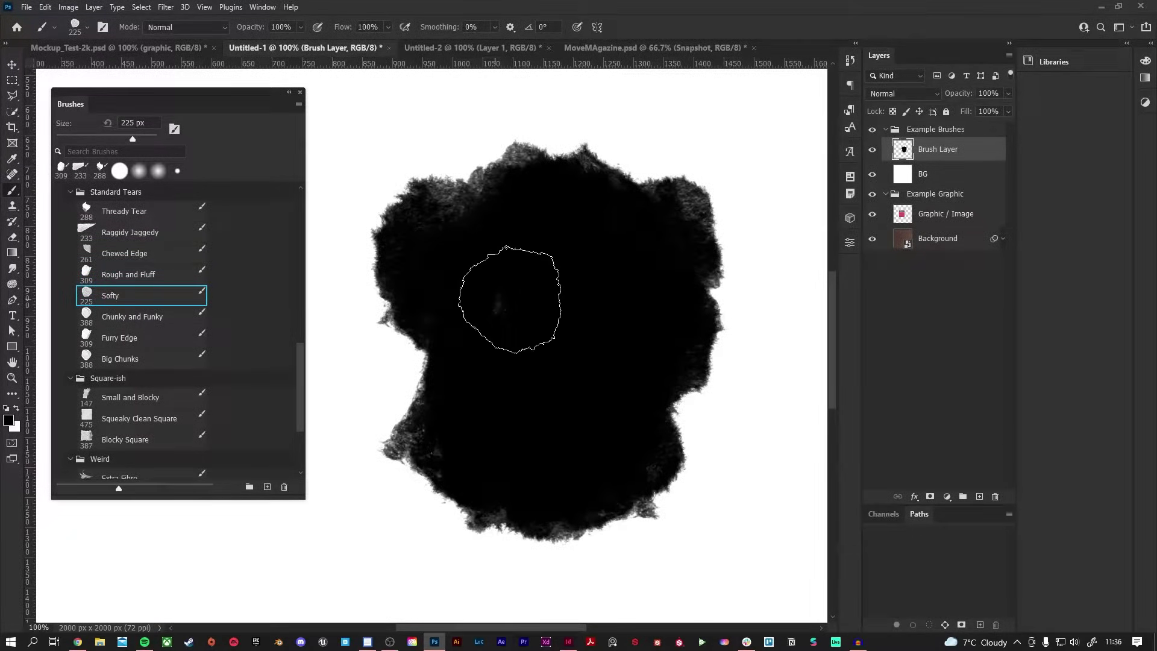
{"action": "key", "text": "ctrl+a"}
{"action": "key", "text": "Delete"}
{"action": "mouse_move", "coordinate": [405, 282]}
{"action": "left_mouse_down"}
{"action": "mouse_move", "coordinate": [618, 212]}
{"action": "mouse_move", "coordinate": [524, 333]}
{"action": "mouse_move", "coordinate": [549, 474]}
{"action": "mouse_move", "coordinate": [653, 333]}
{"action": "mouse_move", "coordinate": [454, 378]}
{"action": "mouse_move", "coordinate": [441, 297]}
{"action": "mouse_move", "coordinate": [519, 416]}
{"action": "left_mouse_up"}
{"action": "key", "text": "ctrl+a"}
{"action": "key", "text": "Delete"}
Test Chunky and Funky and a Furry Edge ring, select Big Chunks, and clear the layer
{"action": "left_click", "coordinate": [132, 317]}
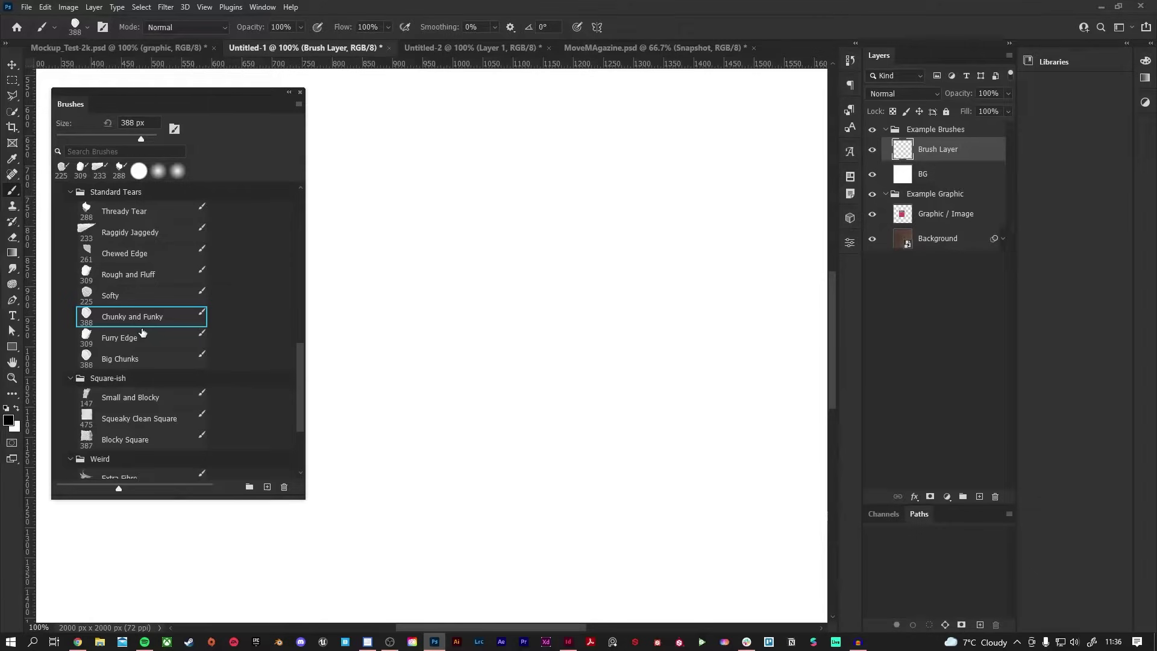
{"action": "mouse_move", "coordinate": [506, 337]}
{"action": "left_mouse_down"}
{"action": "mouse_move", "coordinate": [476, 301]}
{"action": "mouse_move", "coordinate": [524, 436]}
{"action": "mouse_move", "coordinate": [427, 440]}
{"action": "mouse_move", "coordinate": [398, 422]}
{"action": "left_mouse_up"}
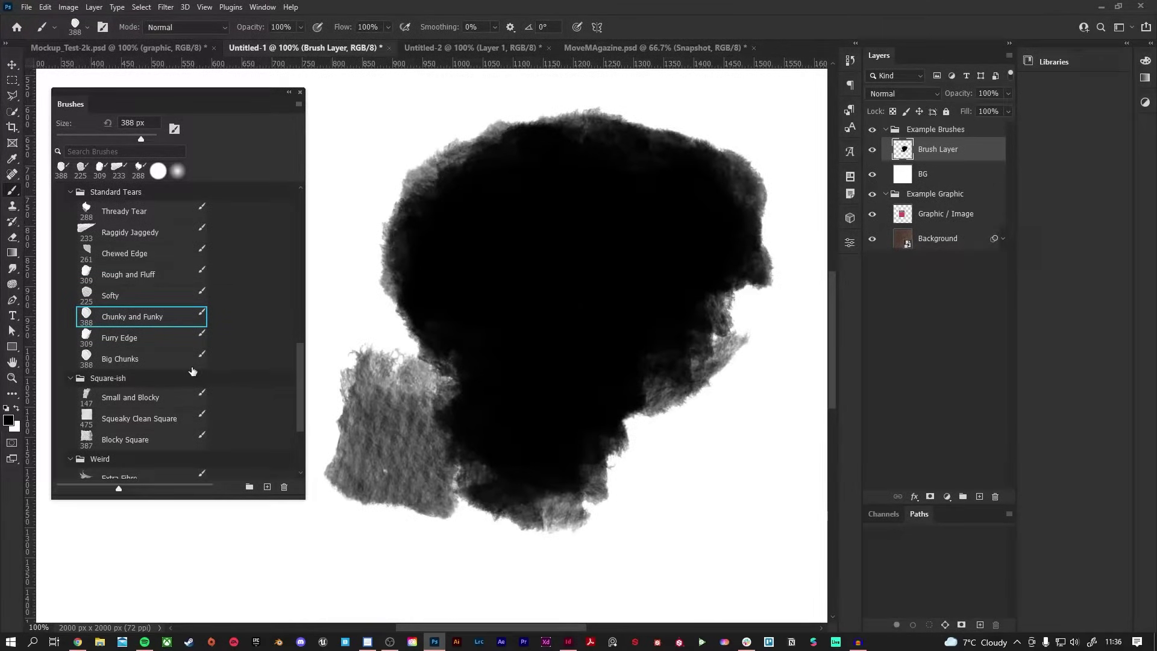
{"action": "key", "text": "Delete"}
{"action": "left_click", "coordinate": [154, 340]}
{"action": "mouse_move", "coordinate": [355, 296]}
{"action": "left_mouse_down"}
{"action": "mouse_move", "coordinate": [577, 216]}
{"action": "mouse_move", "coordinate": [728, 329]}
{"action": "mouse_move", "coordinate": [484, 393]}
{"action": "mouse_move", "coordinate": [520, 398]}
{"action": "mouse_move", "coordinate": [516, 343]}
{"action": "mouse_move", "coordinate": [666, 244]}
{"action": "mouse_move", "coordinate": [556, 400]}
{"action": "mouse_move", "coordinate": [559, 467]}
{"action": "mouse_move", "coordinate": [642, 386]}
{"action": "mouse_move", "coordinate": [527, 275]}
{"action": "mouse_move", "coordinate": [438, 411]}
{"action": "mouse_move", "coordinate": [454, 466]}
{"action": "left_mouse_up"}
{"action": "left_click", "coordinate": [117, 361]}
{"action": "key", "text": "Delete"}
{"action": "key", "text": "Delete"}
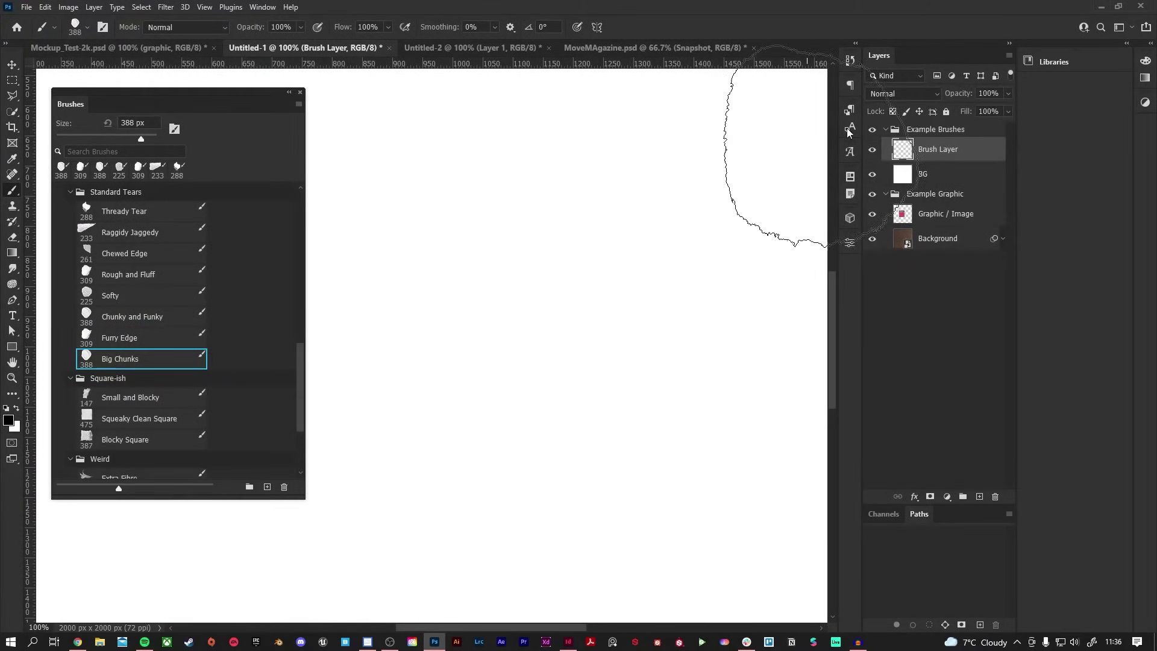
Collapse and hide Example Brushes, select Graphic / Image, and center the MOVE poster in view
{"action": "left_click", "coordinate": [885, 130]}
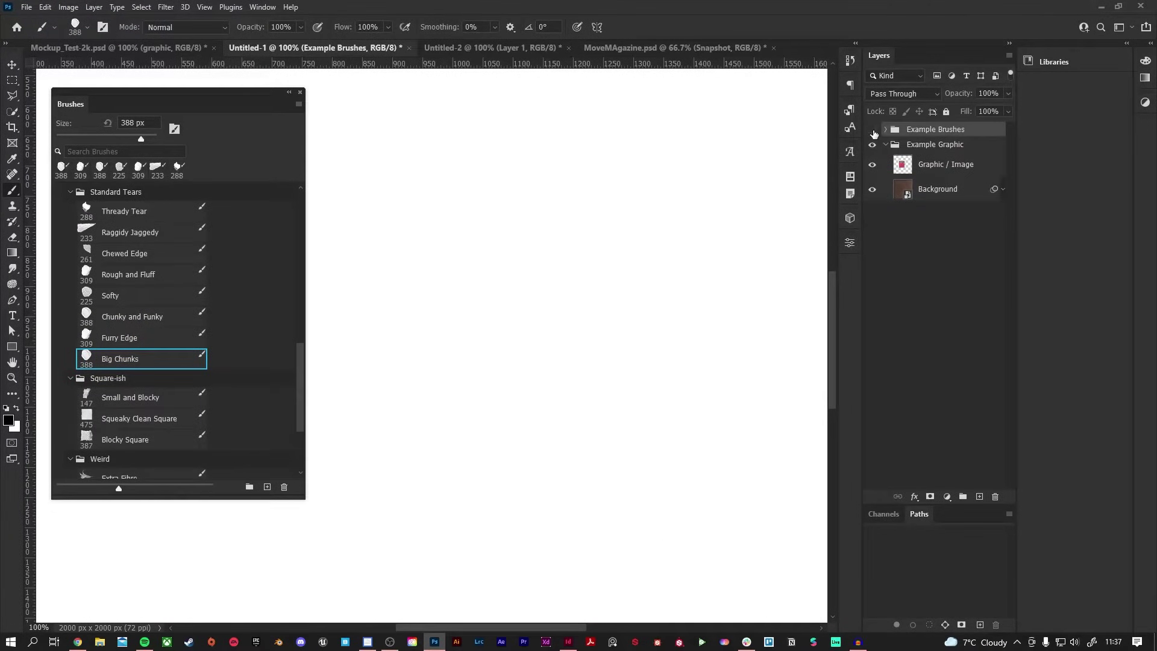
{"action": "left_click", "coordinate": [873, 129]}
{"action": "left_click", "coordinate": [946, 164]}
{"action": "mouse_move", "coordinate": [474, 274]}
{"action": "left_mouse_down"}
{"action": "mouse_move", "coordinate": [624, 284]}
{"action": "mouse_move", "coordinate": [609, 293]}
{"action": "left_mouse_up"}
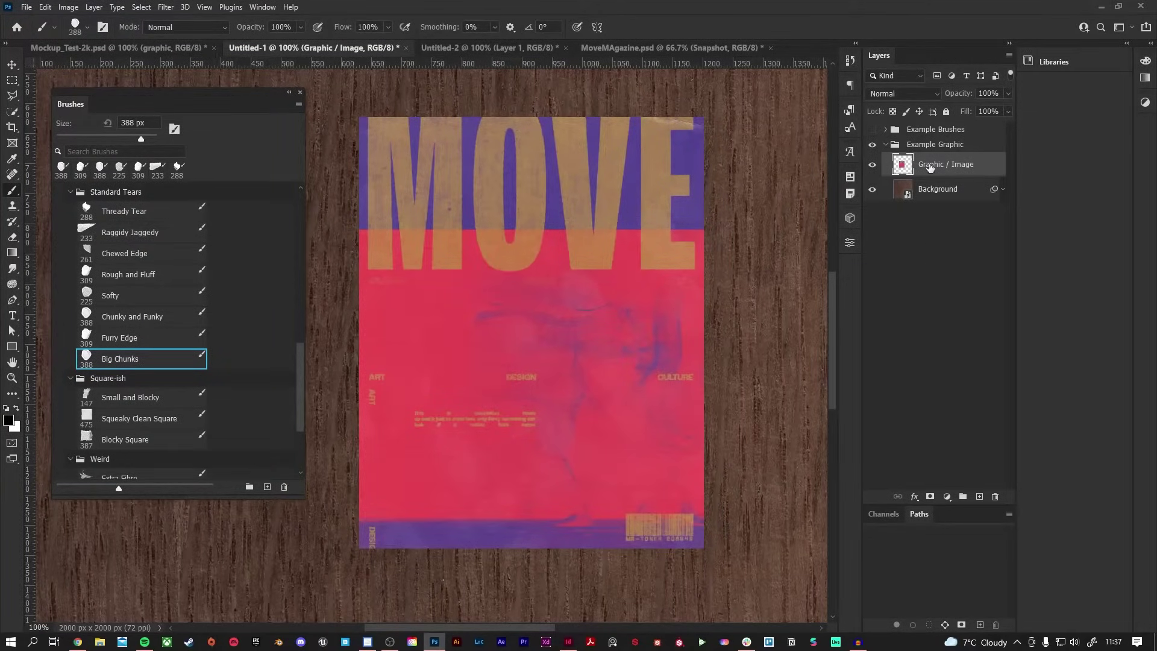
Mask Graphic / Image, invert it to black, and paint the poster back with Thready Tear
{"action": "left_click", "coordinate": [929, 496]}
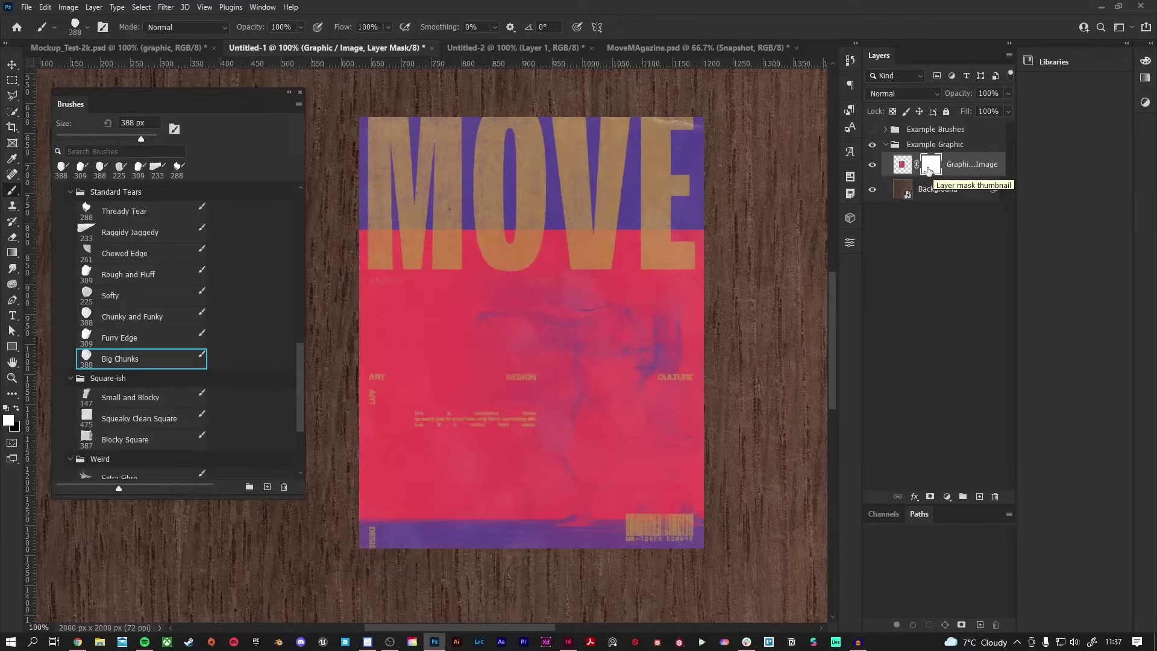
{"action": "key", "text": "ctrl+i"}
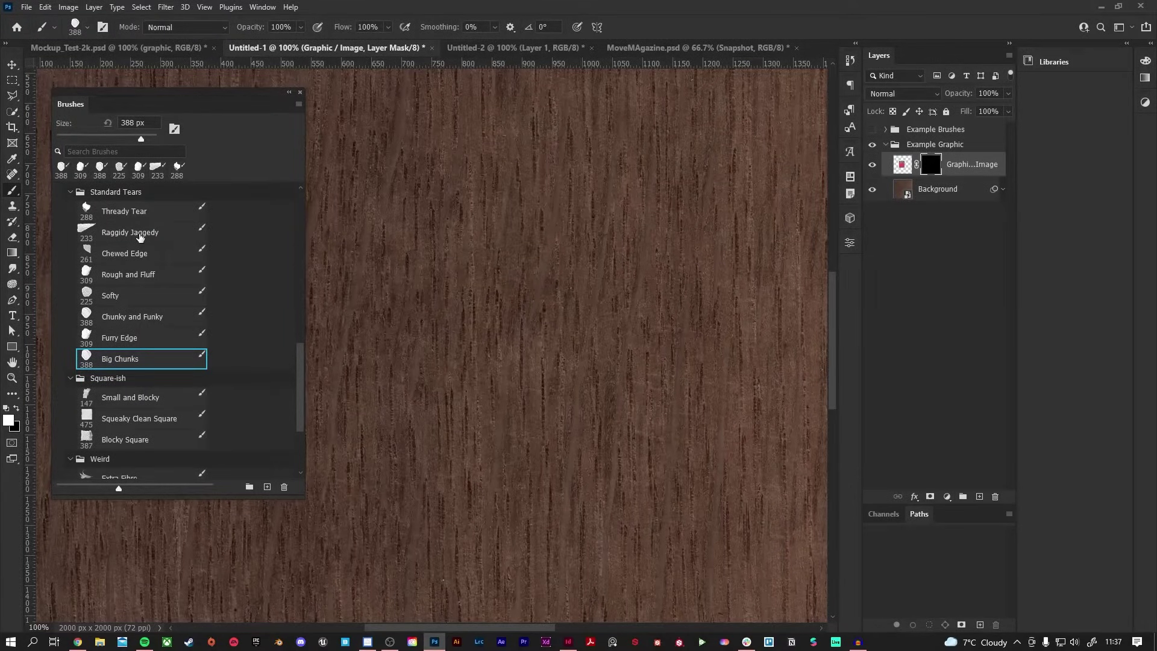
{"action": "left_click", "coordinate": [137, 215]}
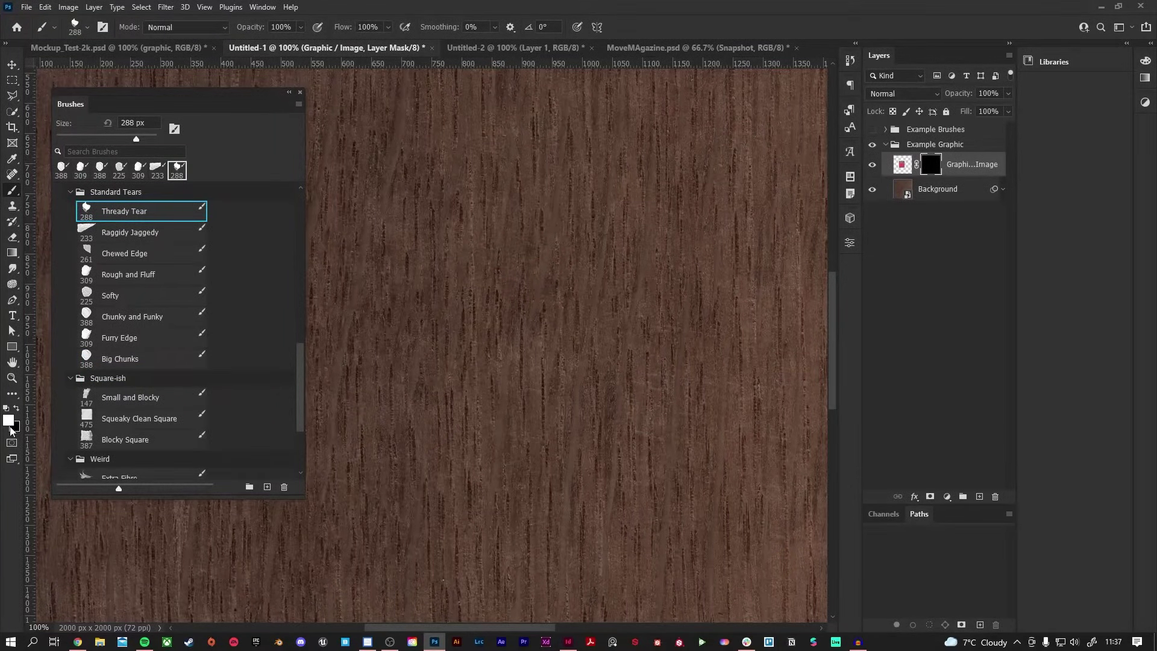
{"action": "mouse_move", "coordinate": [693, 343]}
{"action": "left_mouse_down"}
{"action": "mouse_move", "coordinate": [505, 277]}
{"action": "mouse_move", "coordinate": [363, 254]}
{"action": "mouse_move", "coordinate": [317, 278]}
{"action": "mouse_move", "coordinate": [506, 354]}
{"action": "mouse_move", "coordinate": [683, 370]}
{"action": "mouse_move", "coordinate": [611, 452]}
{"action": "mouse_move", "coordinate": [347, 468]}
{"action": "mouse_move", "coordinate": [287, 487]}
{"action": "mouse_move", "coordinate": [372, 540]}
{"action": "mouse_move", "coordinate": [512, 581]}
{"action": "mouse_move", "coordinate": [834, 616]}
{"action": "mouse_move", "coordinate": [665, 341]}
{"action": "mouse_move", "coordinate": [668, 284]}
{"action": "mouse_move", "coordinate": [522, 258]}
{"action": "mouse_move", "coordinate": [480, 129]}
{"action": "mouse_move", "coordinate": [554, 129]}
{"action": "mouse_move", "coordinate": [691, 205]}
{"action": "left_mouse_up"}
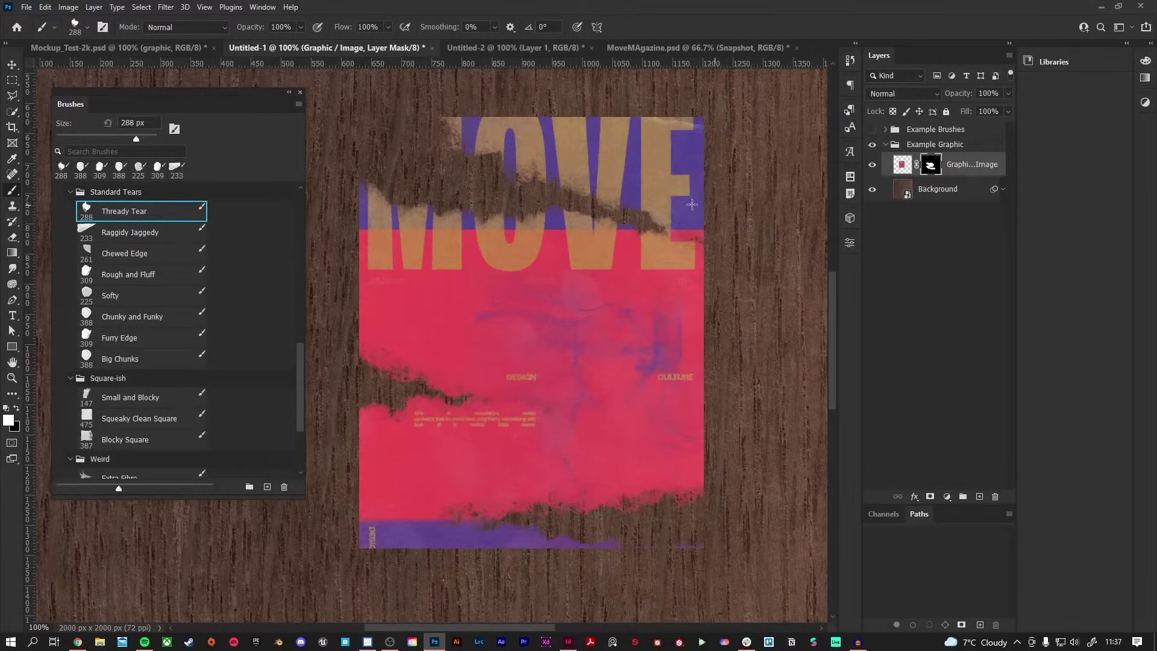
{"action": "mouse_move", "coordinate": [638, 177]}
{"action": "left_mouse_down"}
{"action": "mouse_move", "coordinate": [567, 123]}
{"action": "mouse_move", "coordinate": [445, 108]}
{"action": "mouse_move", "coordinate": [581, 256]}
{"action": "mouse_move", "coordinate": [572, 400]}
{"action": "mouse_move", "coordinate": [539, 247]}
{"action": "left_mouse_up"}
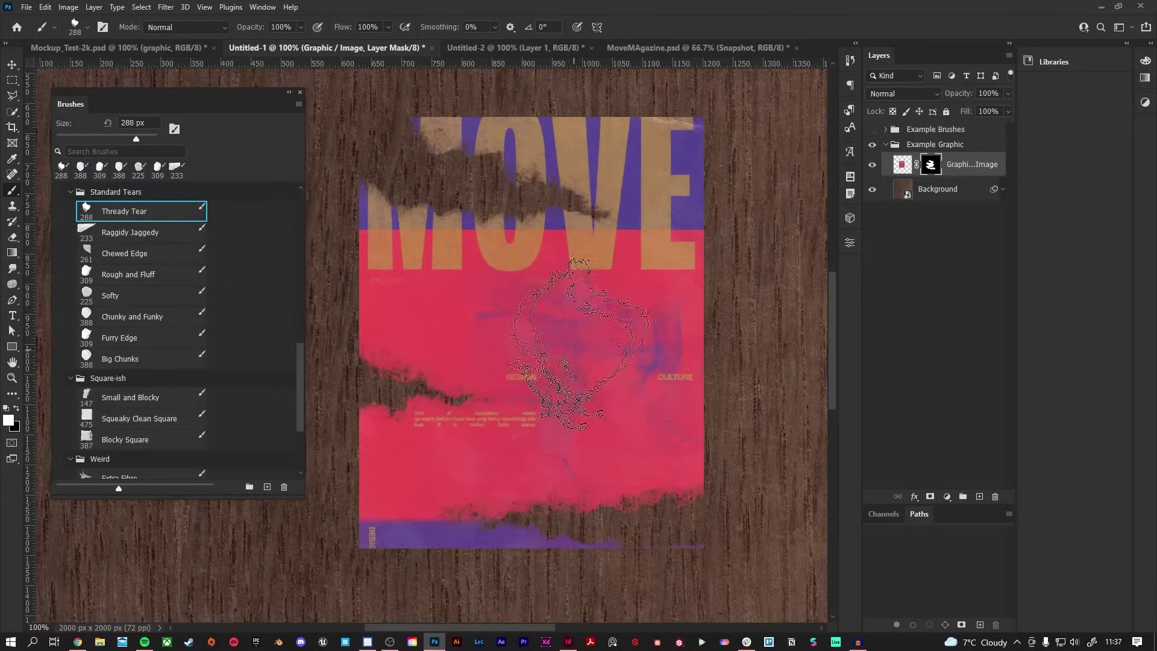
Drag the Textured_9 paper from Libraries onto the canvas and commit the placement
{"action": "left_click", "coordinate": [1061, 60]}
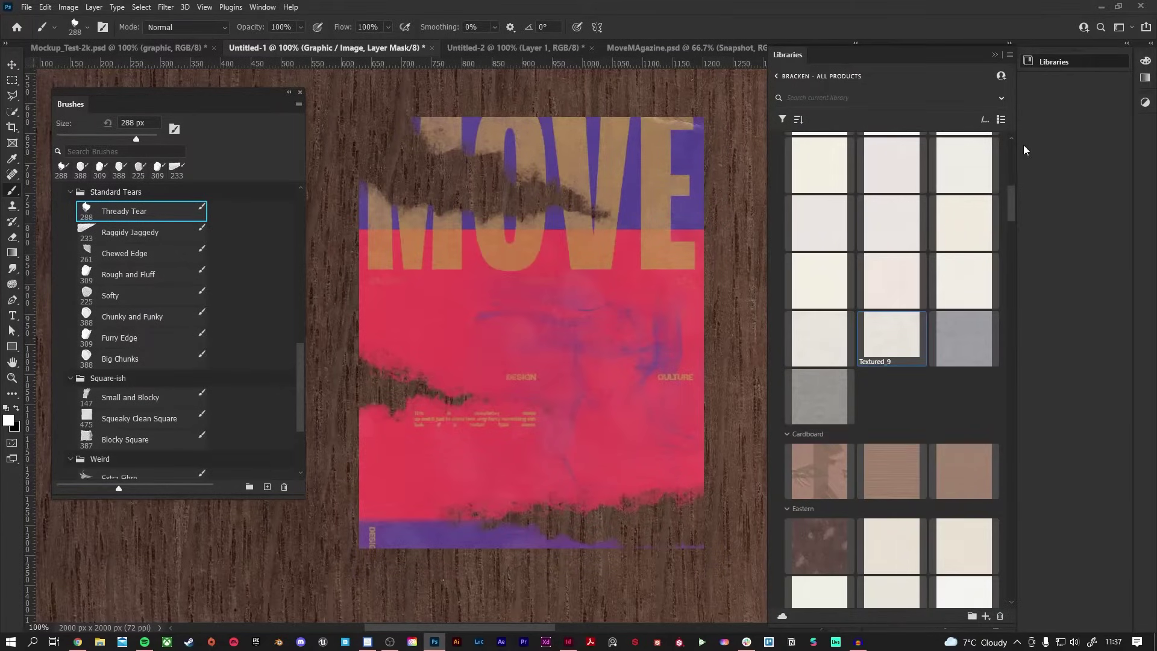
{"action": "left_click_drag", "start_coordinate": [892, 345], "coordinate": [517, 279]}
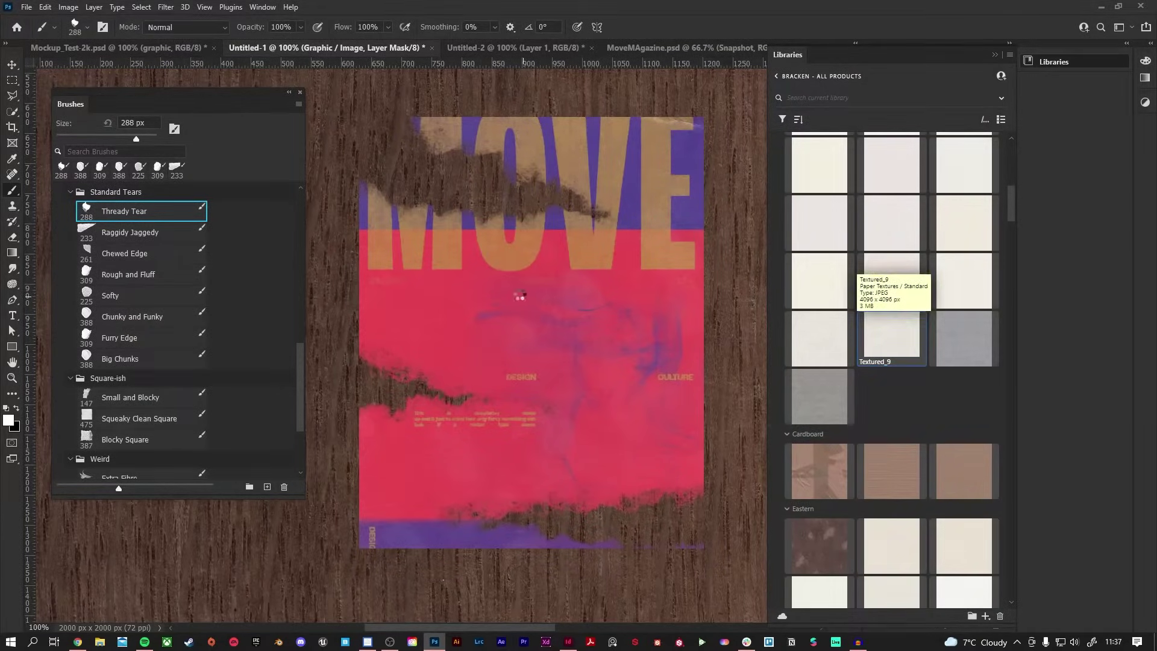
{"action": "left_click", "coordinate": [643, 26]}
{"action": "left_click", "coordinate": [1080, 62]}
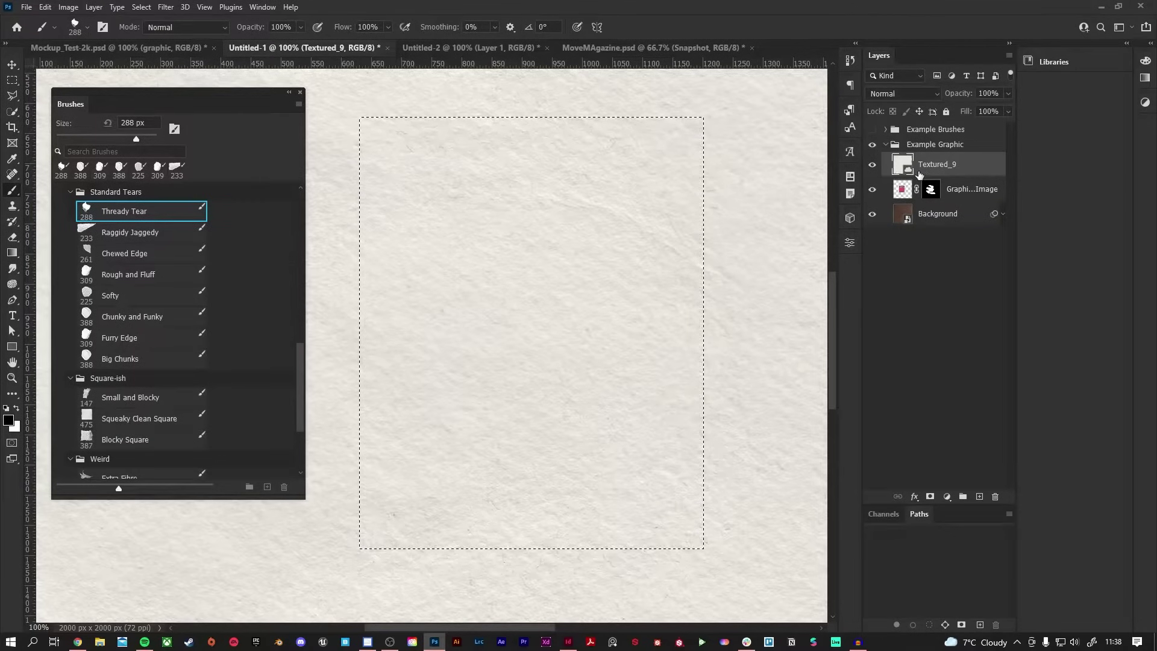
Rearrange the Textured_9 paper layer and shift it to cover the poster area
{"action": "key", "text": "ctrl+j"}
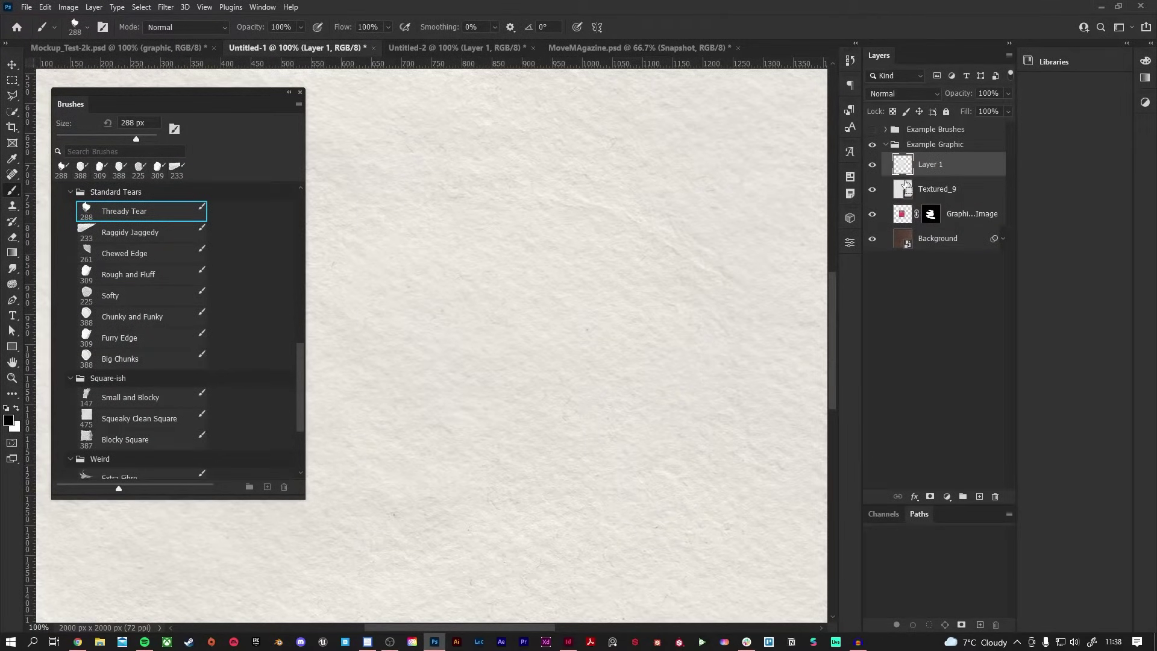
{"action": "left_click", "coordinate": [873, 189]}
{"action": "left_click_drag", "start_coordinate": [926, 189], "coordinate": [995, 496]}
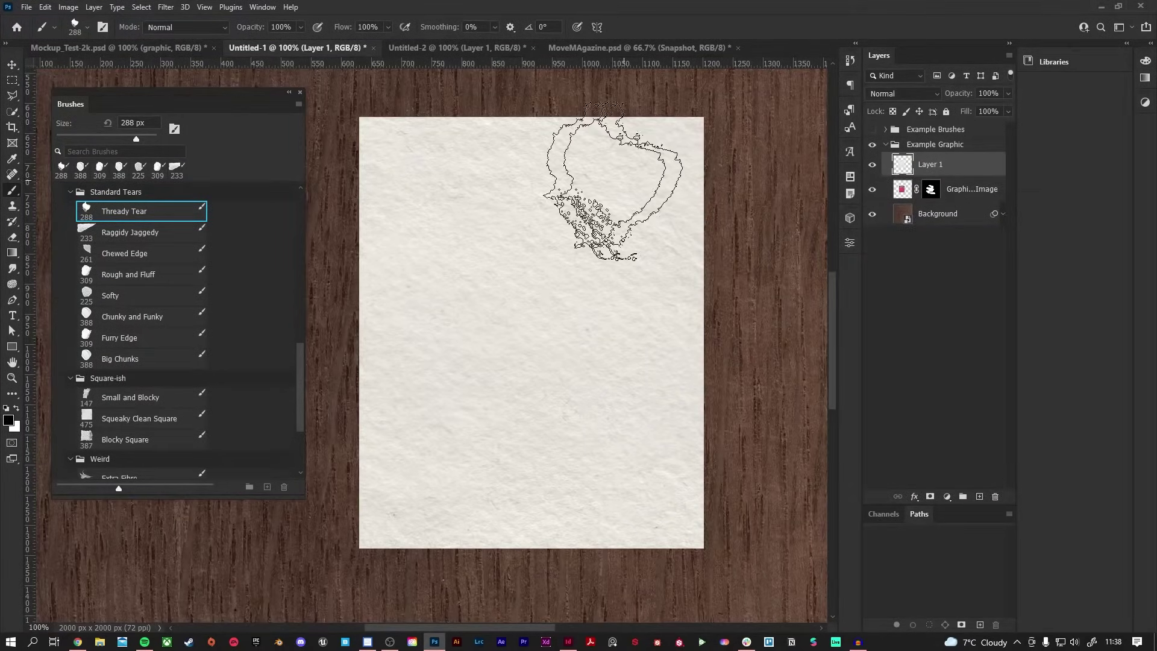
{"action": "left_click", "coordinate": [17, 64]}
{"action": "mouse_move", "coordinate": [512, 246]}
{"action": "left_mouse_down"}
{"action": "mouse_move", "coordinate": [488, 316]}
{"action": "mouse_move", "coordinate": [604, 269]}
{"action": "mouse_move", "coordinate": [519, 278]}
{"action": "mouse_move", "coordinate": [524, 257]}
{"action": "left_mouse_up"}
{"action": "key", "text": "shift+Up"}
{"action": "key", "text": "shift+Up"}
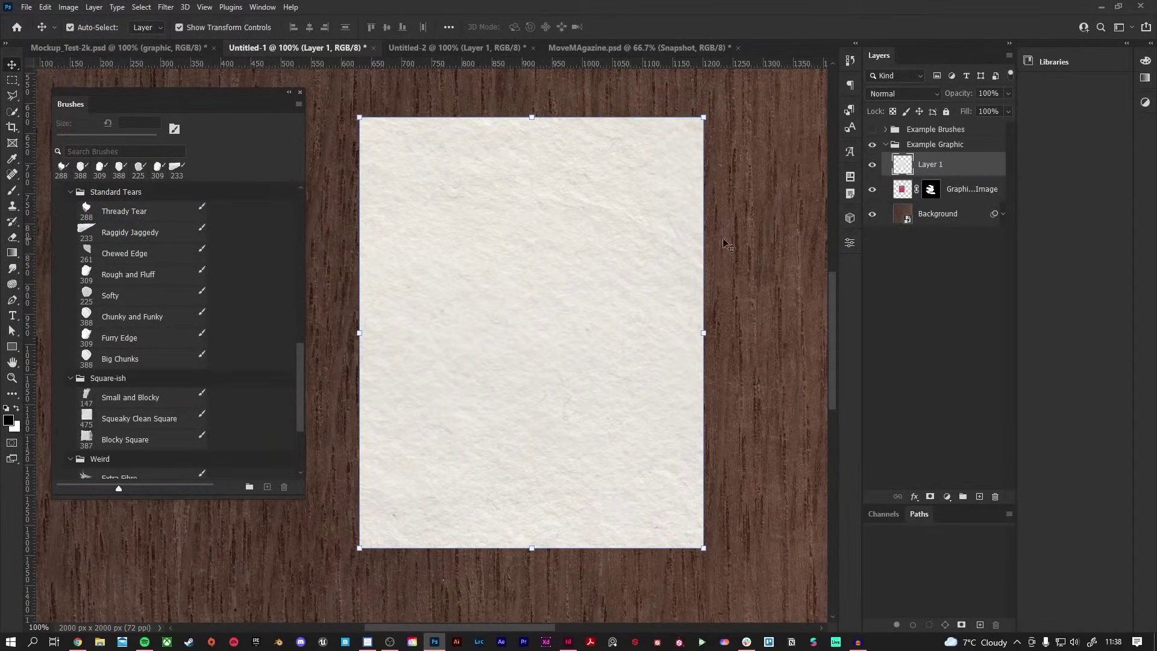
Move the paper layer beneath the MOVE graphic and hide it with an inverted mask
{"action": "left_click_drag", "start_coordinate": [936, 169], "coordinate": [940, 204]}
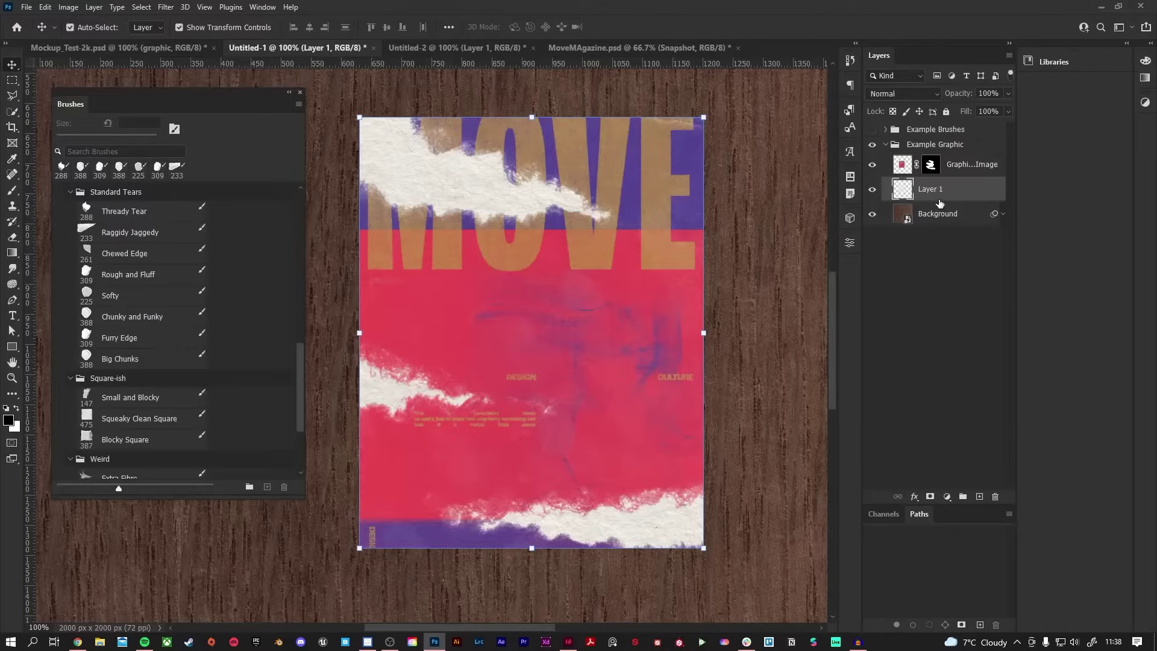
{"action": "left_click", "coordinate": [930, 496]}
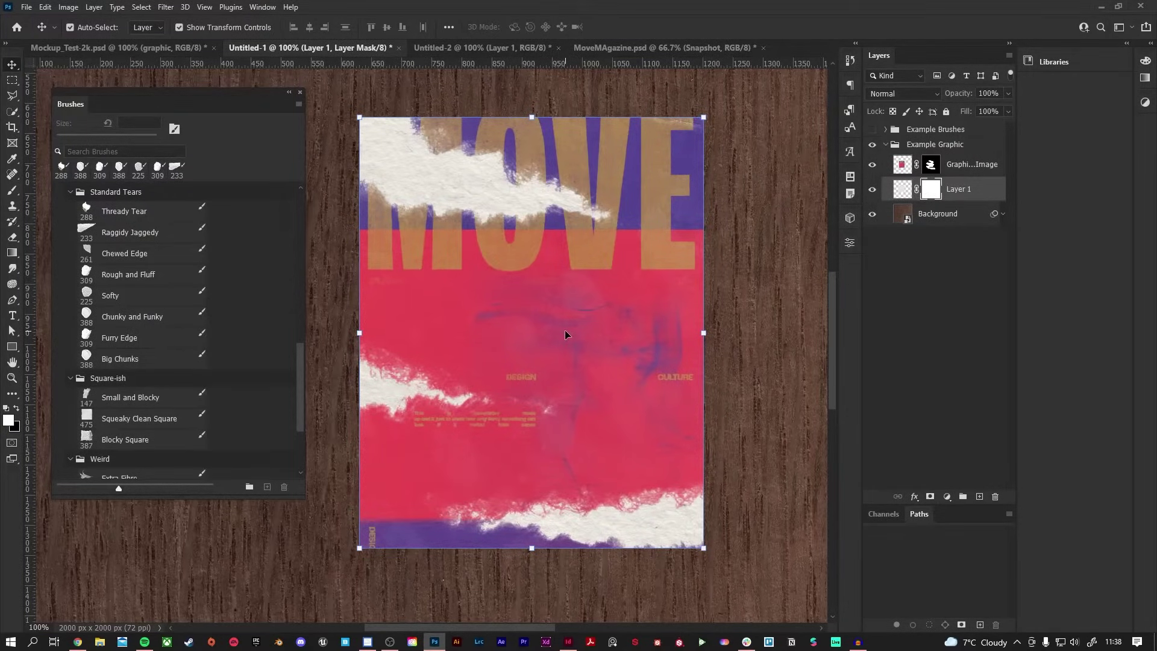
{"action": "key", "text": "ctrl+i"}
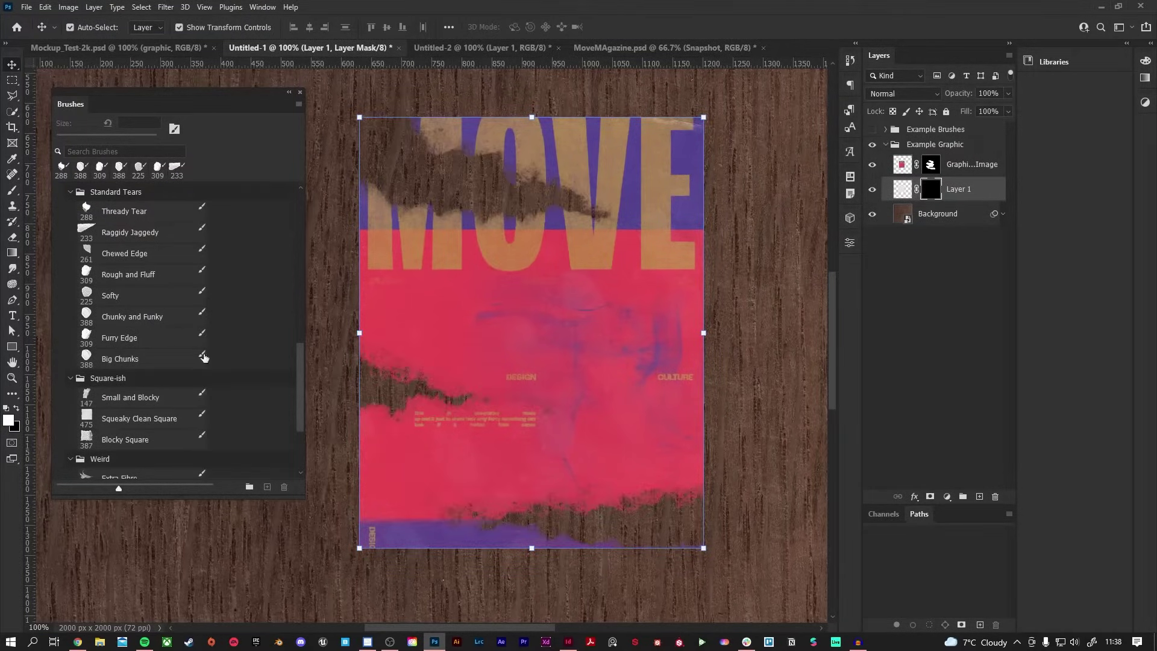
Paint Thready Tear strokes on Layer 1's mask along the top, left, bottom and bottom-right edges
{"action": "key", "text": "b"}
{"action": "left_click", "coordinate": [567, 174]}
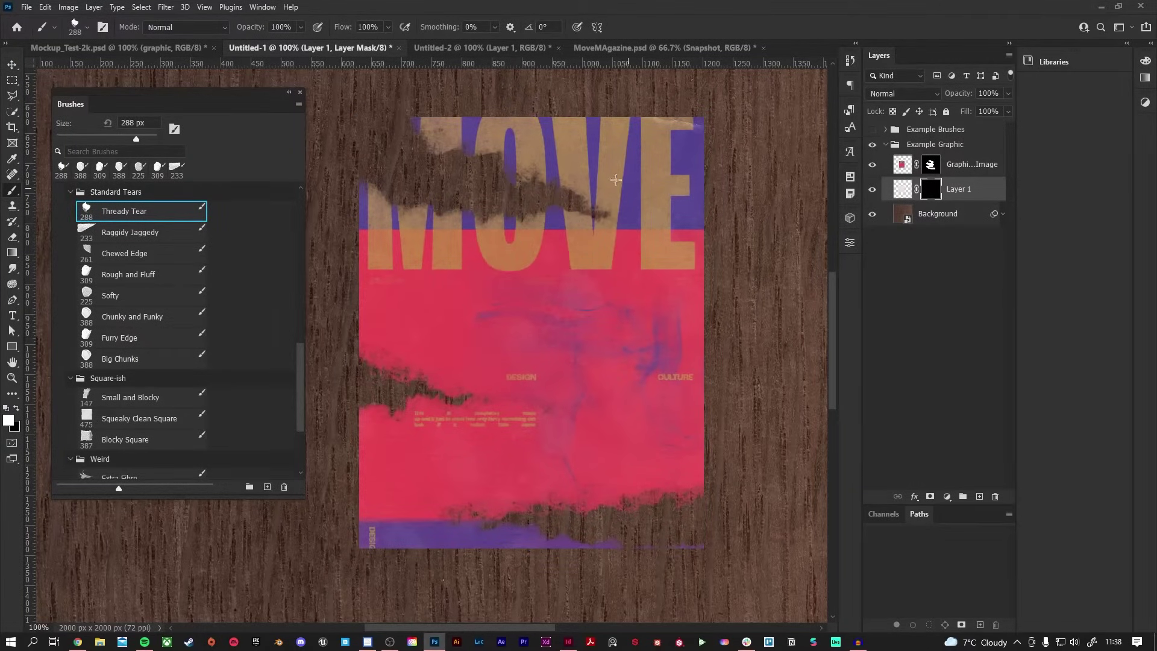
{"action": "left_click_drag", "start_coordinate": [561, 151], "coordinate": [389, 90]}
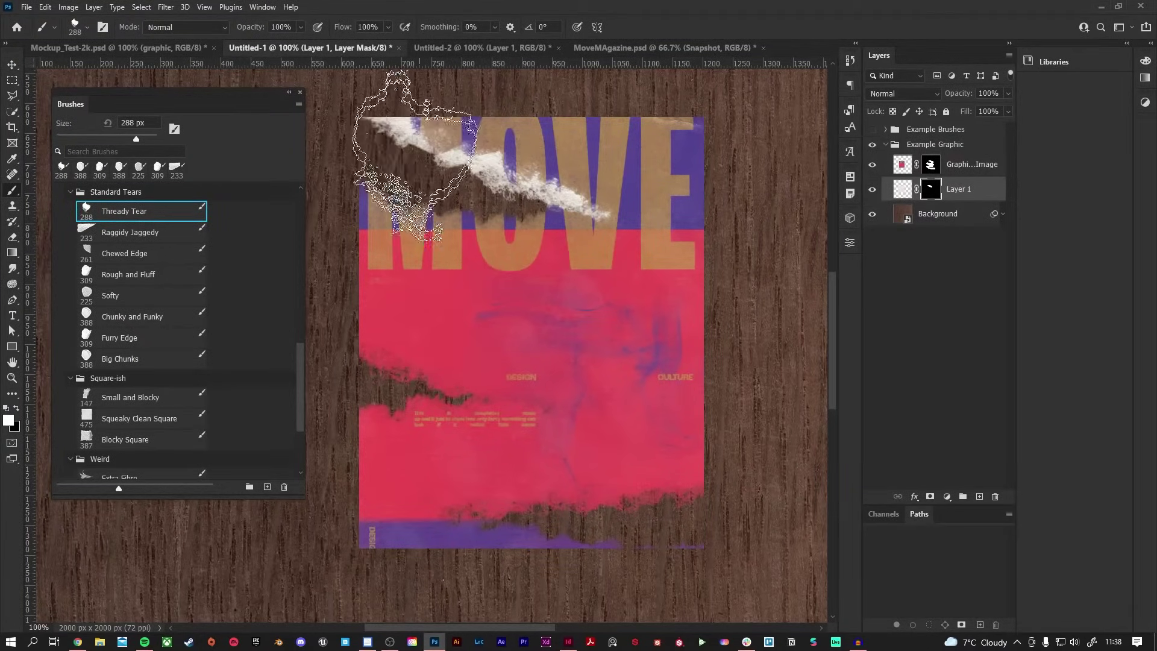
{"action": "left_click_drag", "start_coordinate": [375, 234], "coordinate": [422, 254]}
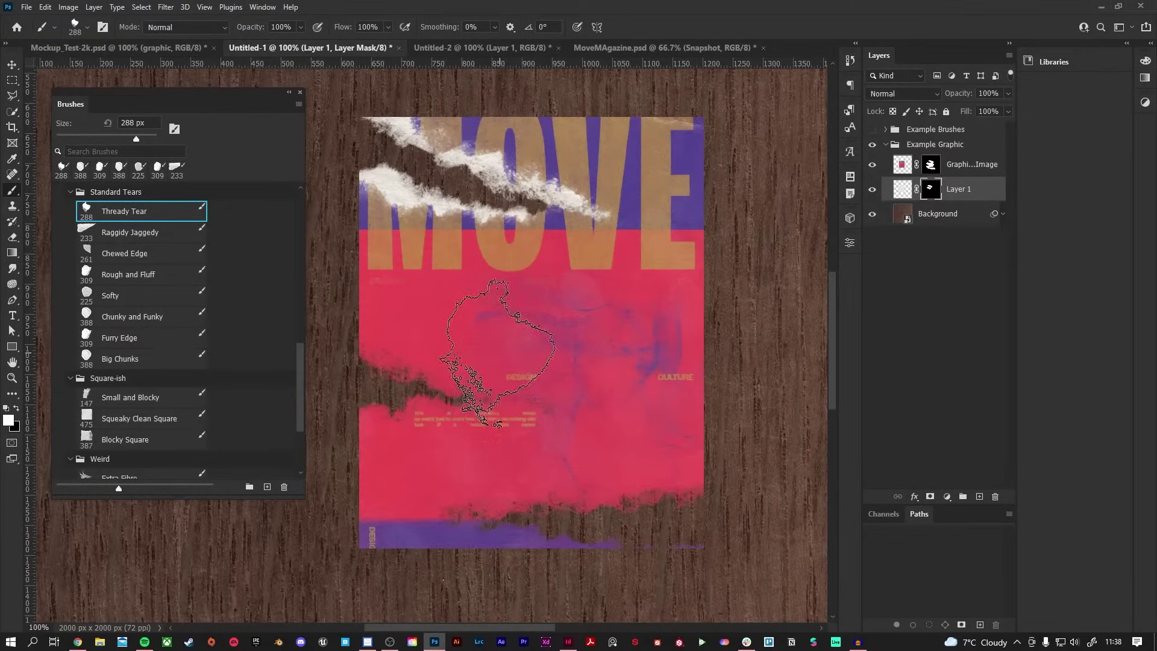
{"action": "mouse_move", "coordinate": [473, 394]}
{"action": "left_mouse_down"}
{"action": "mouse_move", "coordinate": [391, 428]}
{"action": "mouse_move", "coordinate": [440, 438]}
{"action": "mouse_move", "coordinate": [381, 444]}
{"action": "left_mouse_up"}
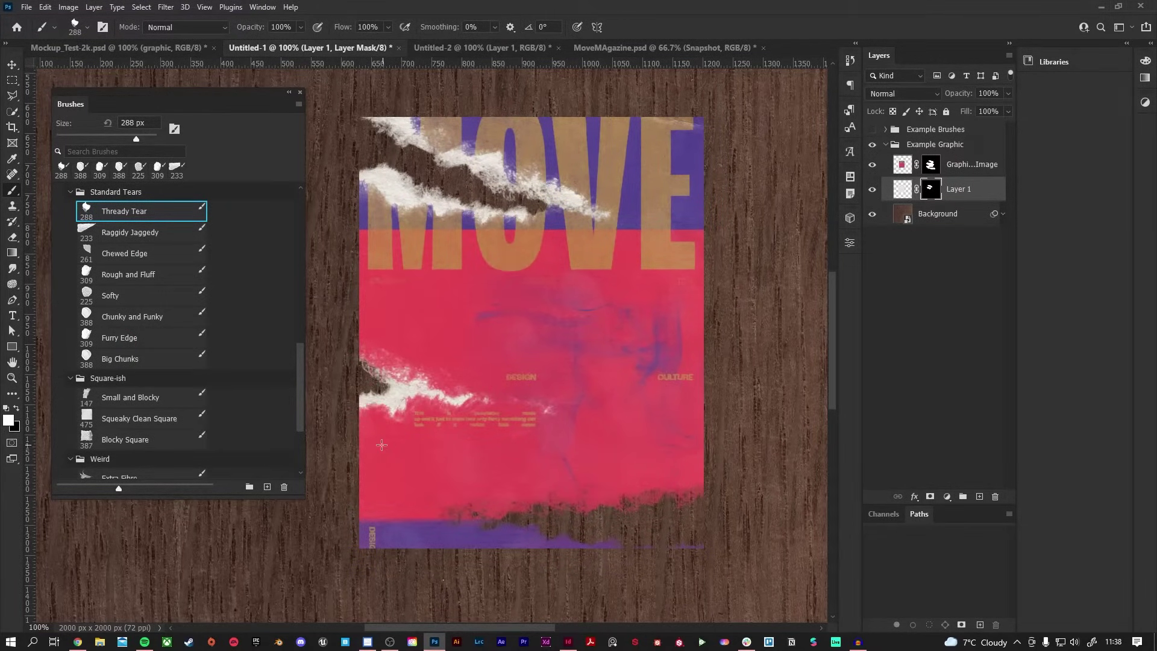
{"action": "mouse_move", "coordinate": [559, 455]}
{"action": "left_mouse_down"}
{"action": "mouse_move", "coordinate": [458, 473]}
{"action": "mouse_move", "coordinate": [671, 458]}
{"action": "mouse_move", "coordinate": [453, 480]}
{"action": "left_mouse_up"}
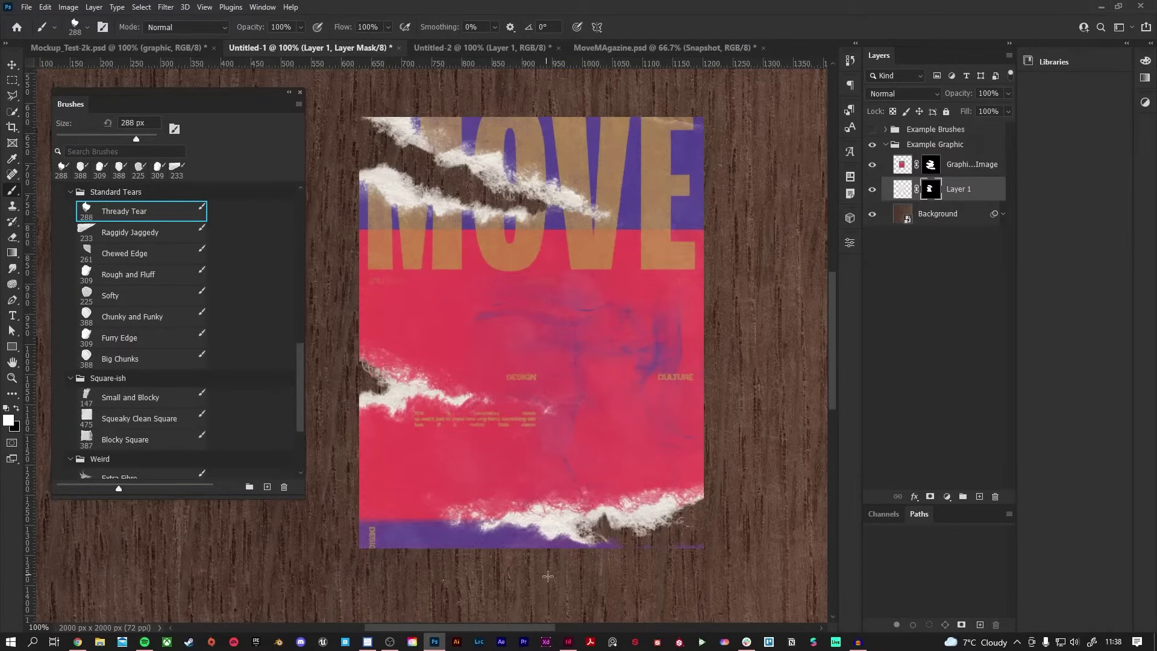
{"action": "left_click_drag", "start_coordinate": [547, 576], "coordinate": [628, 591]}
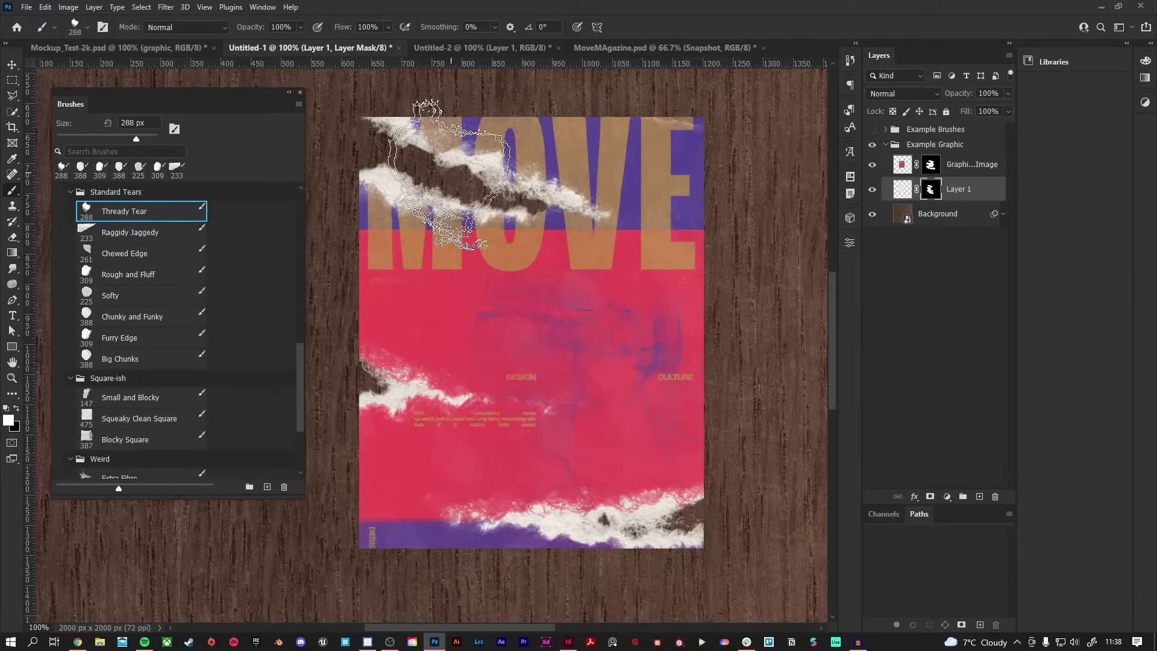
Select Graphic / Image and the paper layer together and group them as Group 1
{"action": "left_click", "coordinate": [937, 291]}
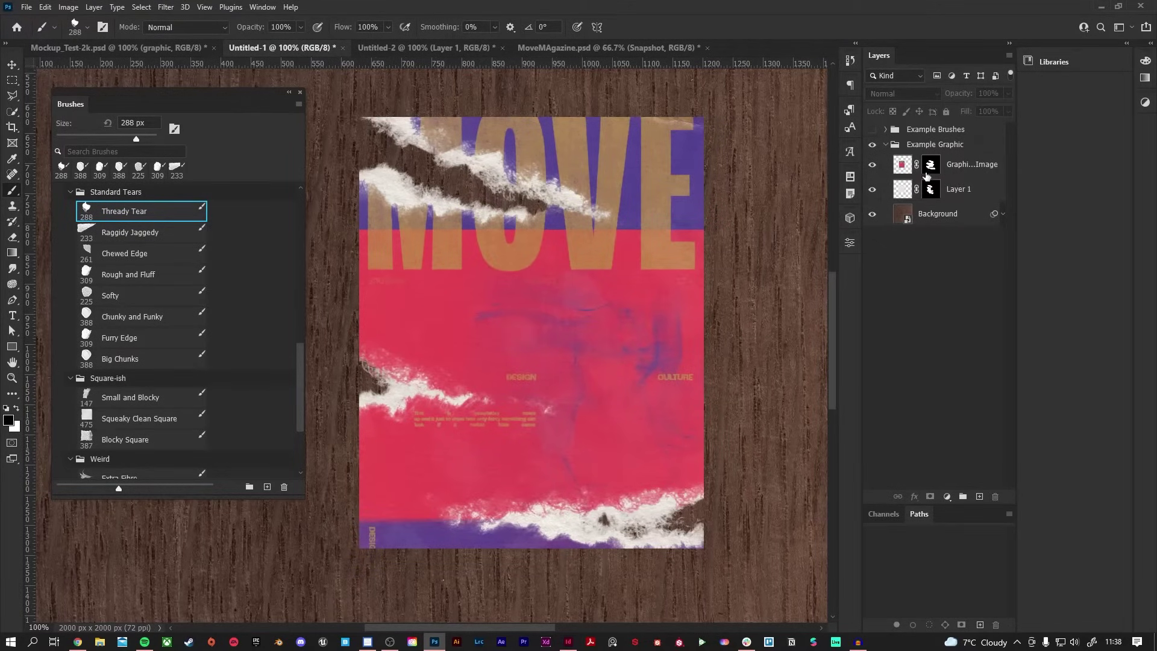
{"action": "left_click", "coordinate": [955, 166]}
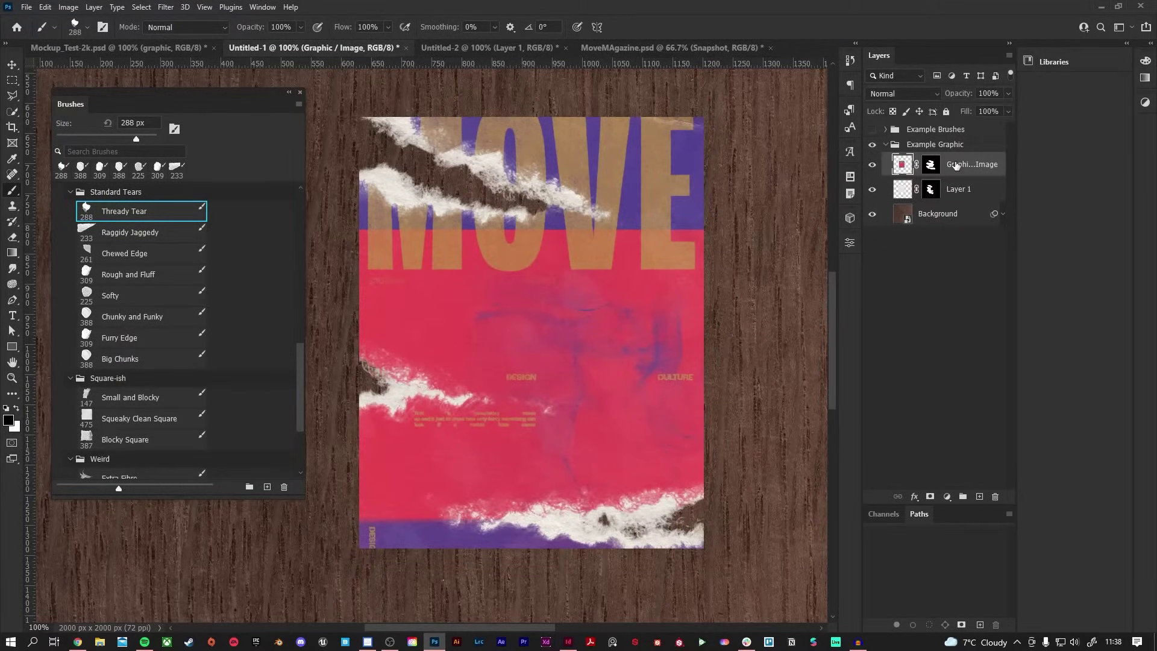
{"action": "left_click", "coordinate": [970, 188], "text": "shift"}
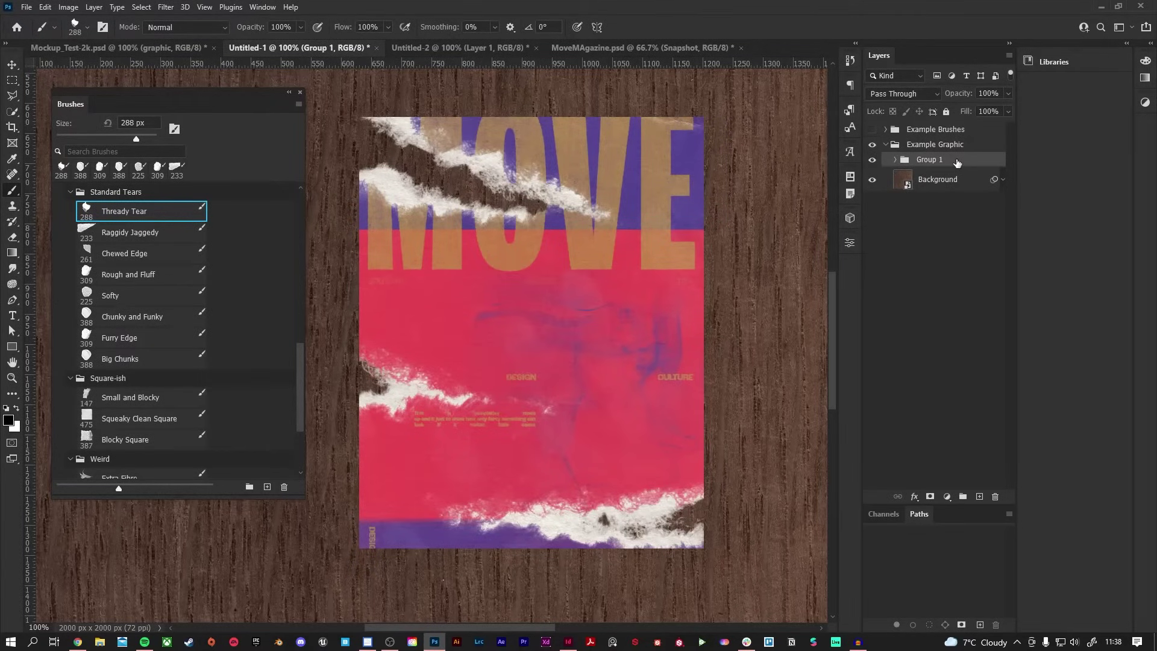
{"action": "right_click", "coordinate": [955, 164]}
{"action": "left_click", "coordinate": [970, 150]}
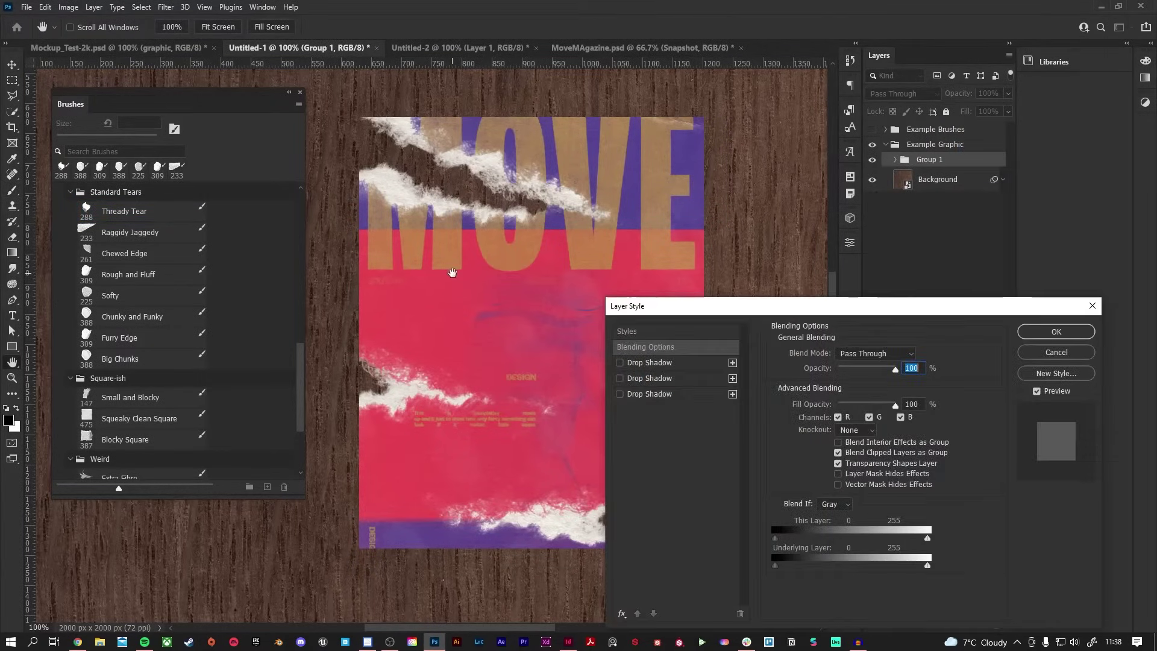
Enable all three Drop Shadow effects on Group 1 and confirm
{"action": "left_click", "coordinate": [620, 362]}
{"action": "left_click", "coordinate": [620, 378]}
{"action": "left_click", "coordinate": [620, 394]}
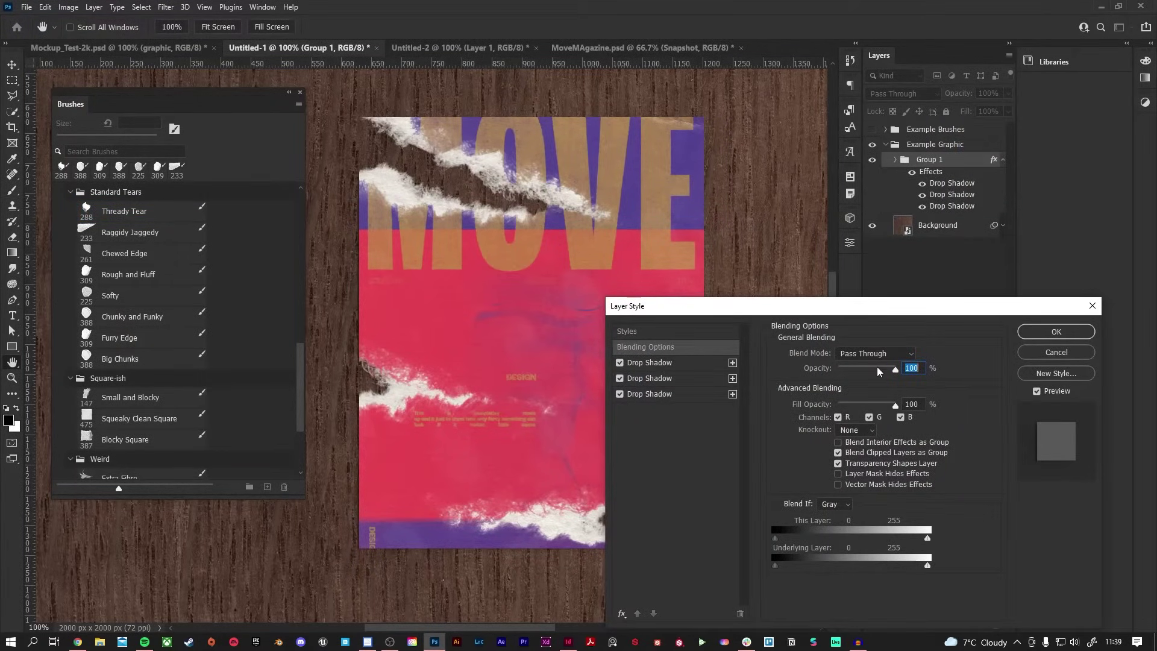
{"action": "left_click", "coordinate": [1048, 332]}
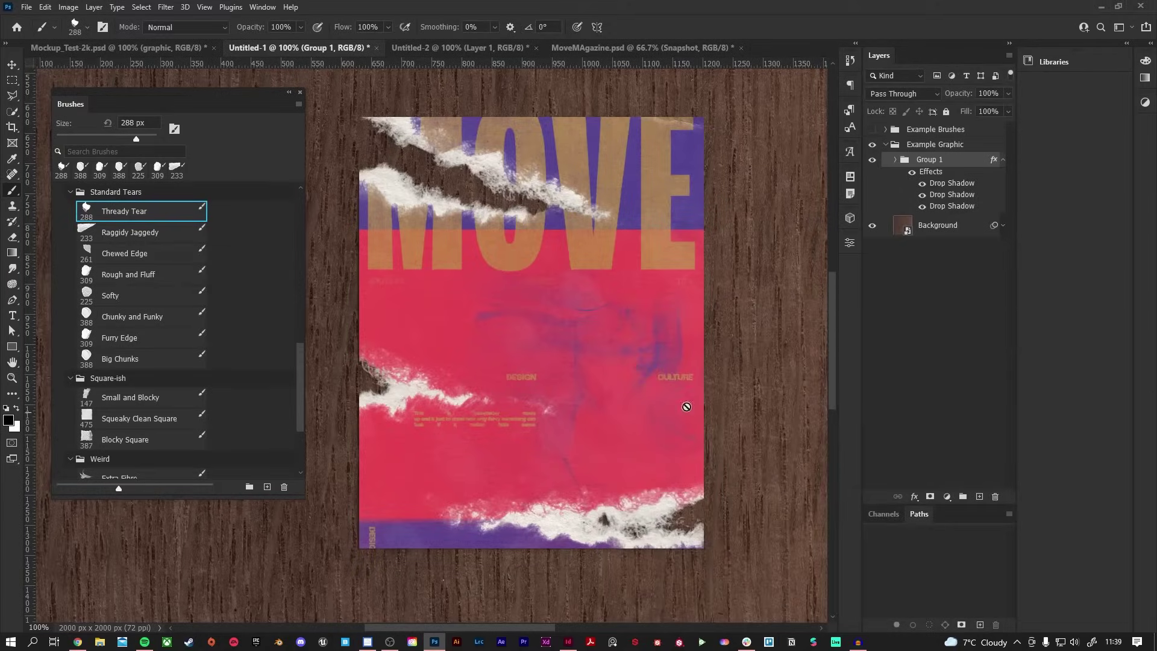